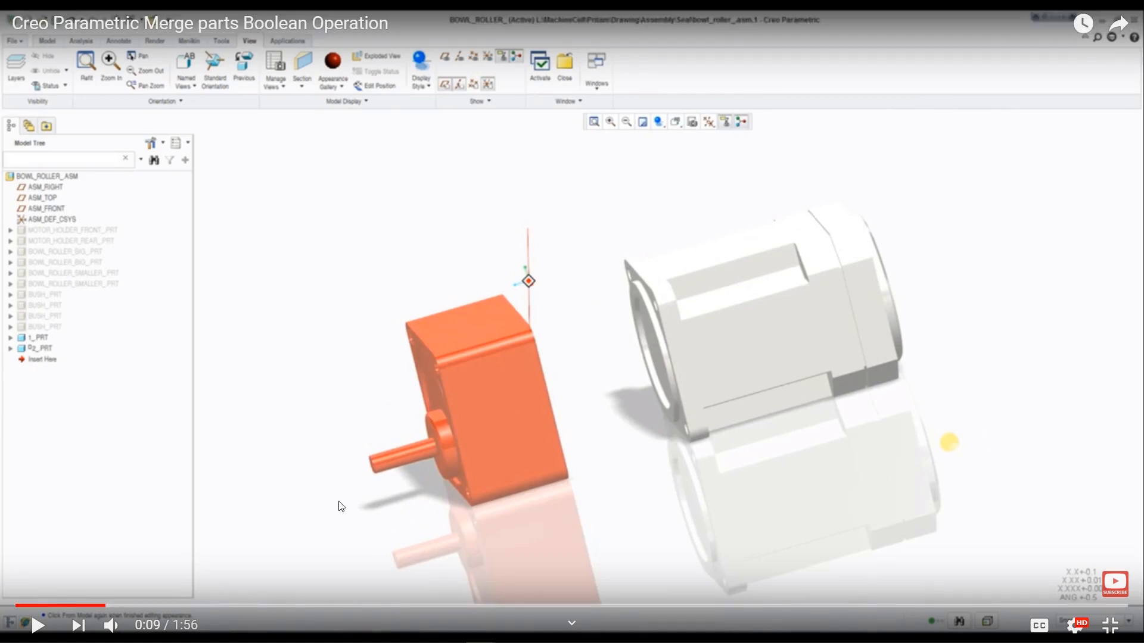
Look over the page of the existing Creo merge-parts video, including its description and comments
scroll(340, 505, "down", 4)
scroll(634, 499, "up", 2)
scroll(633, 503, "down", 4)
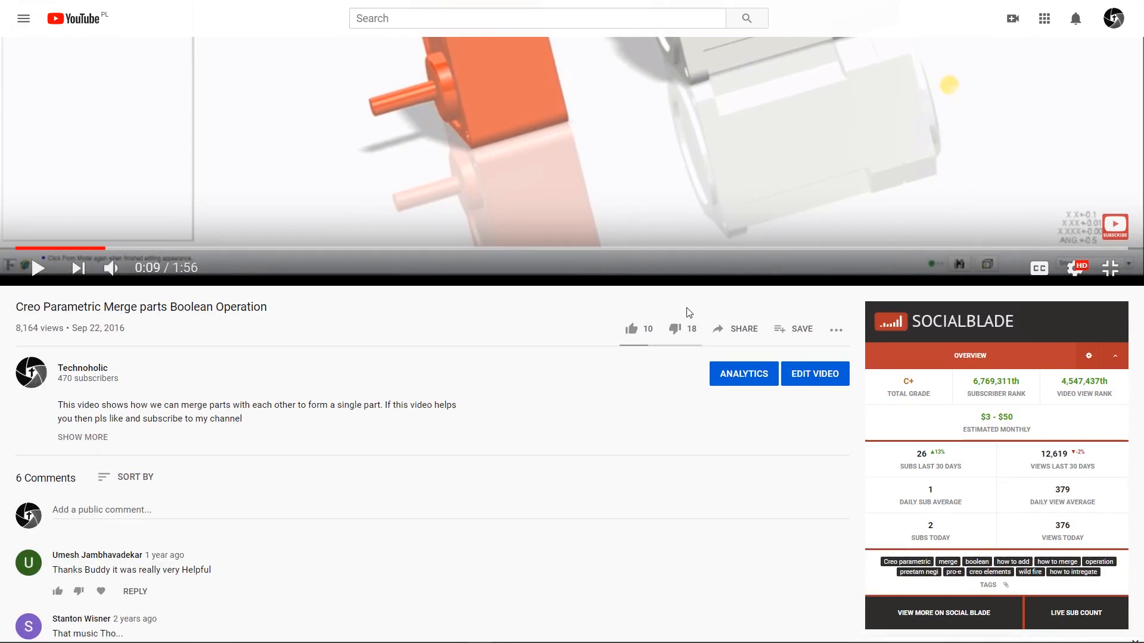
scroll(635, 384, "down", 7)
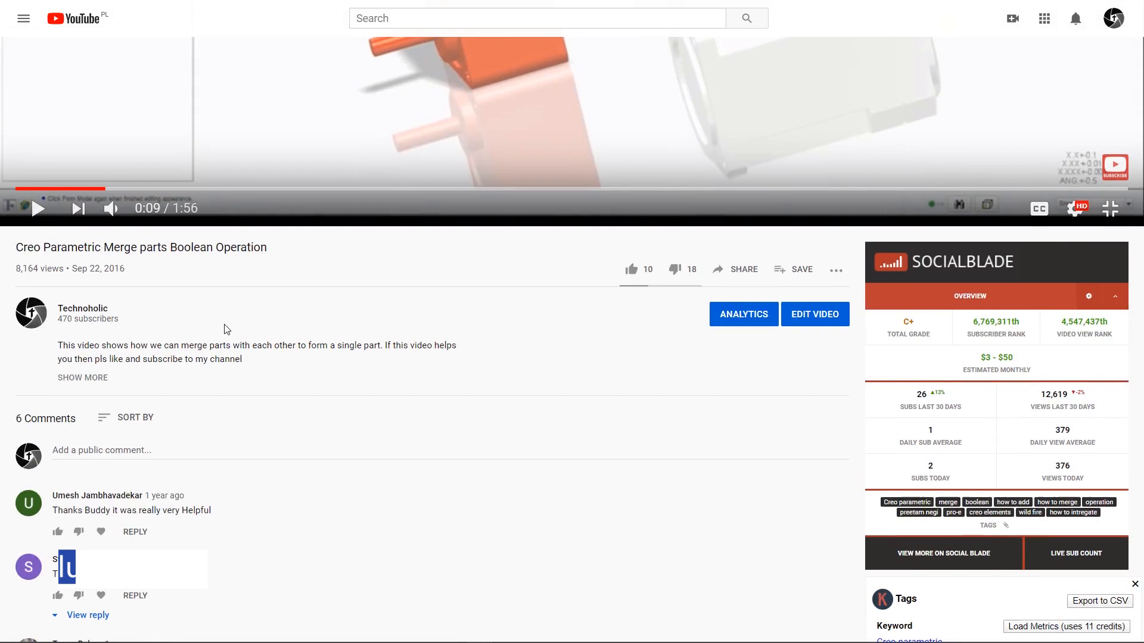
key("f")
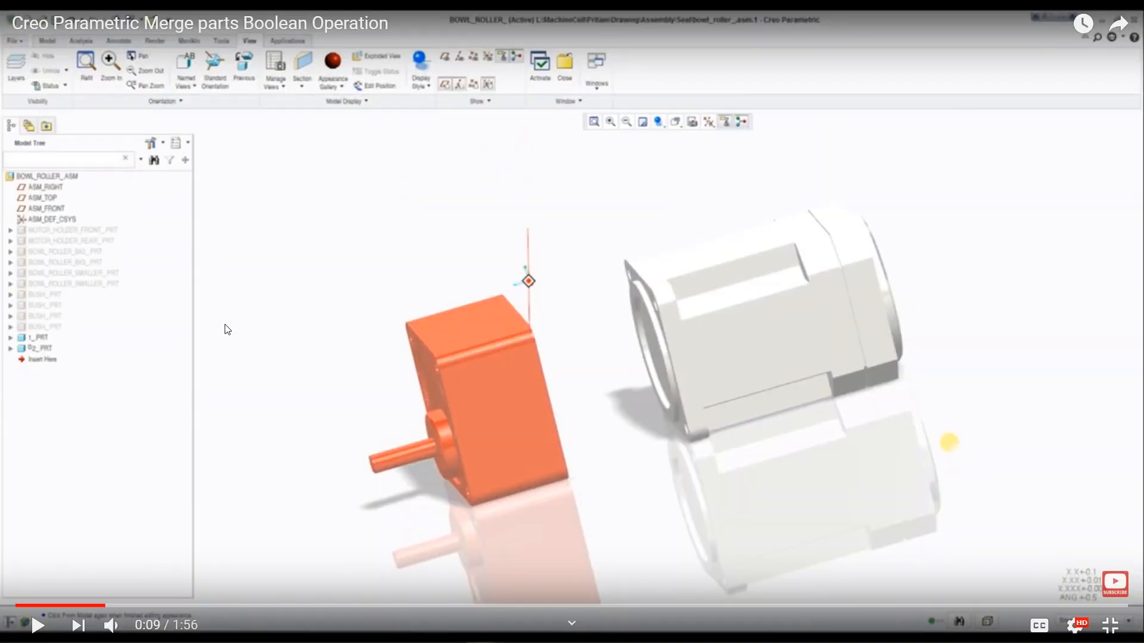
key("Escape")
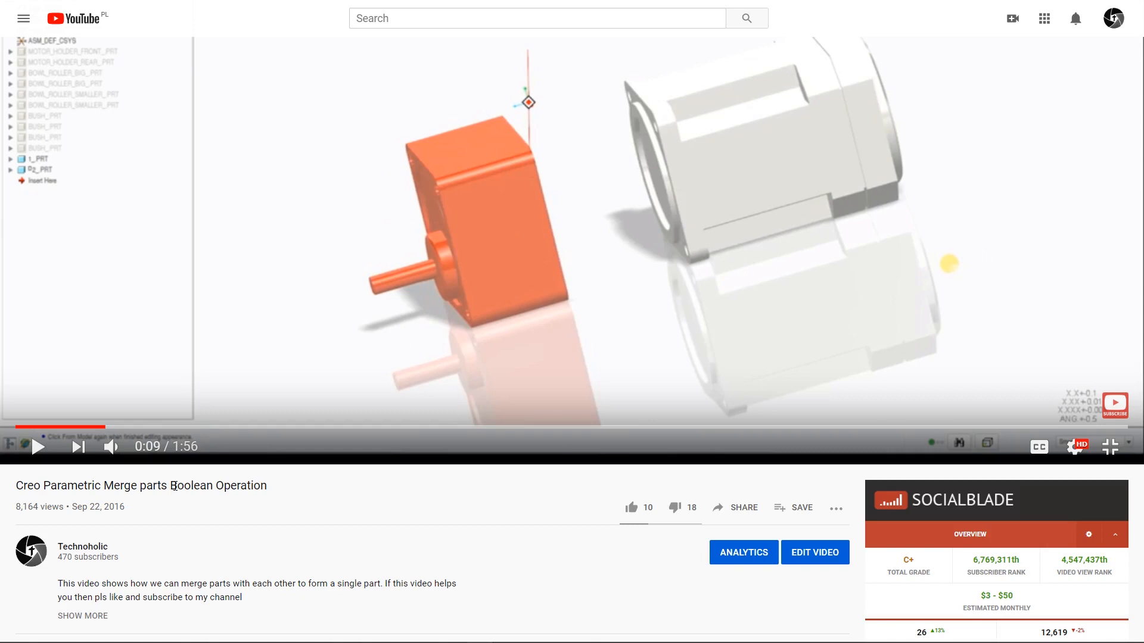
key("F11")
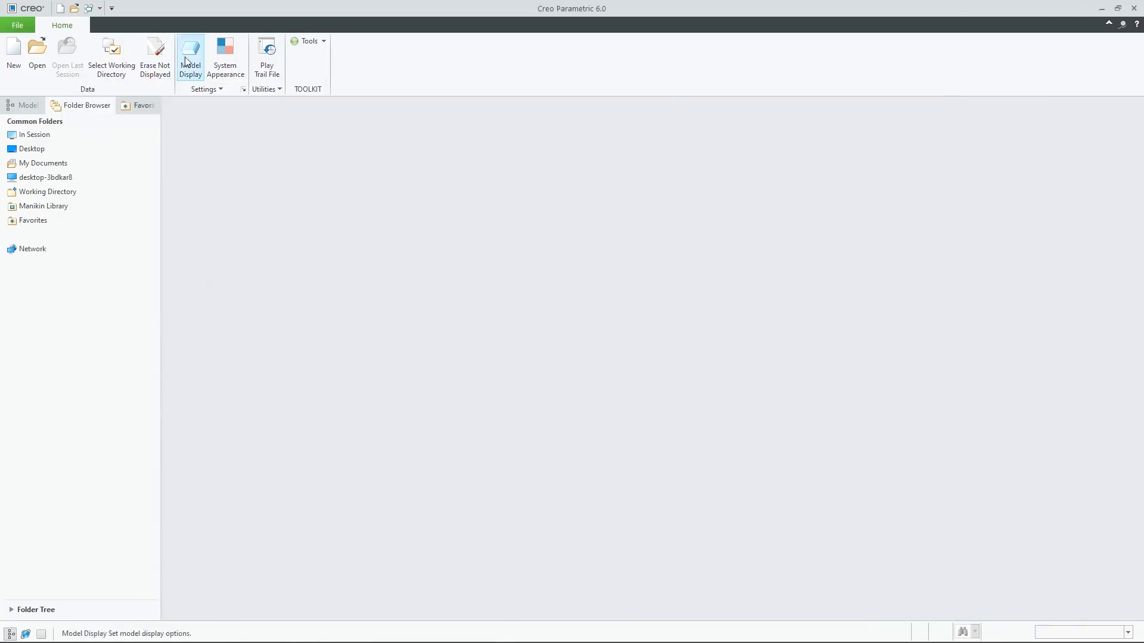
Open the recent assembly machine_sub_assy.asm and turn off the annotation display
left_click(23, 23)
left_click(167, 70)
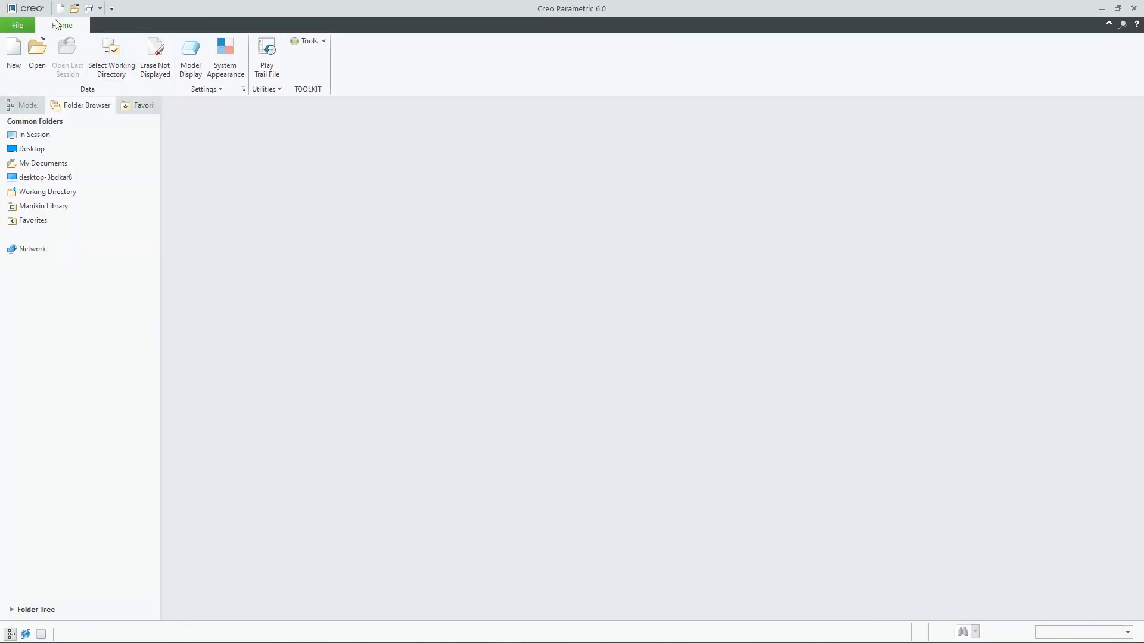
left_click(15, 22)
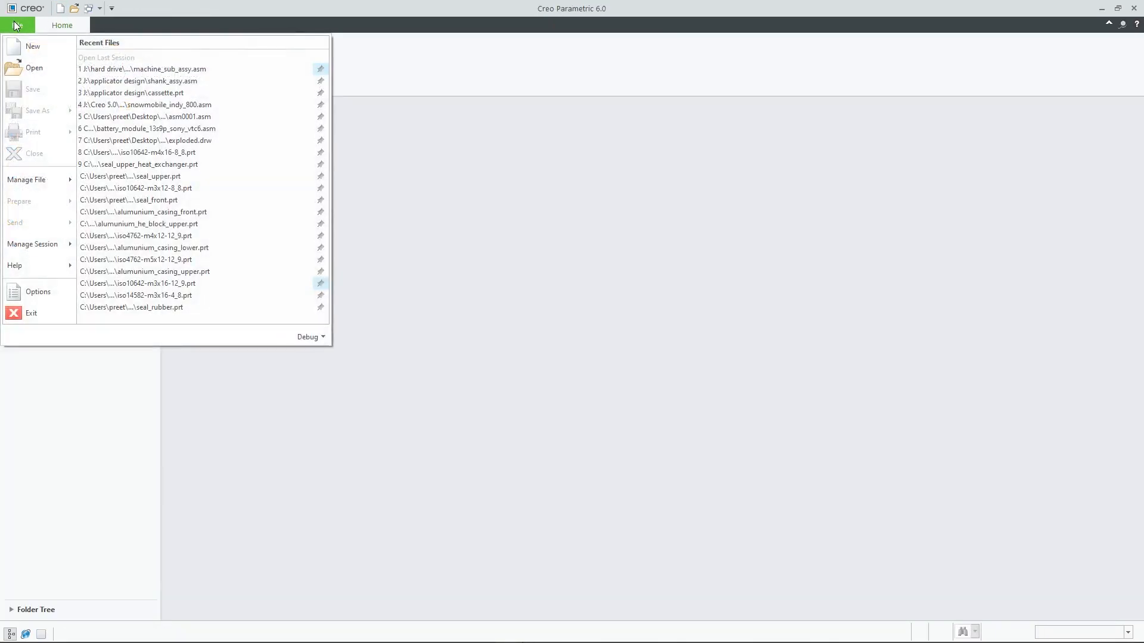
left_click(171, 69)
mouse_move(618, 439)
middle_mouse_down()
mouse_move(781, 244)
mouse_move(792, 214)
middle_mouse_up()
left_click(766, 110)
Inspect how the tube and the end part fit together, temporarily exploding the assembly
left_click(36, 229)
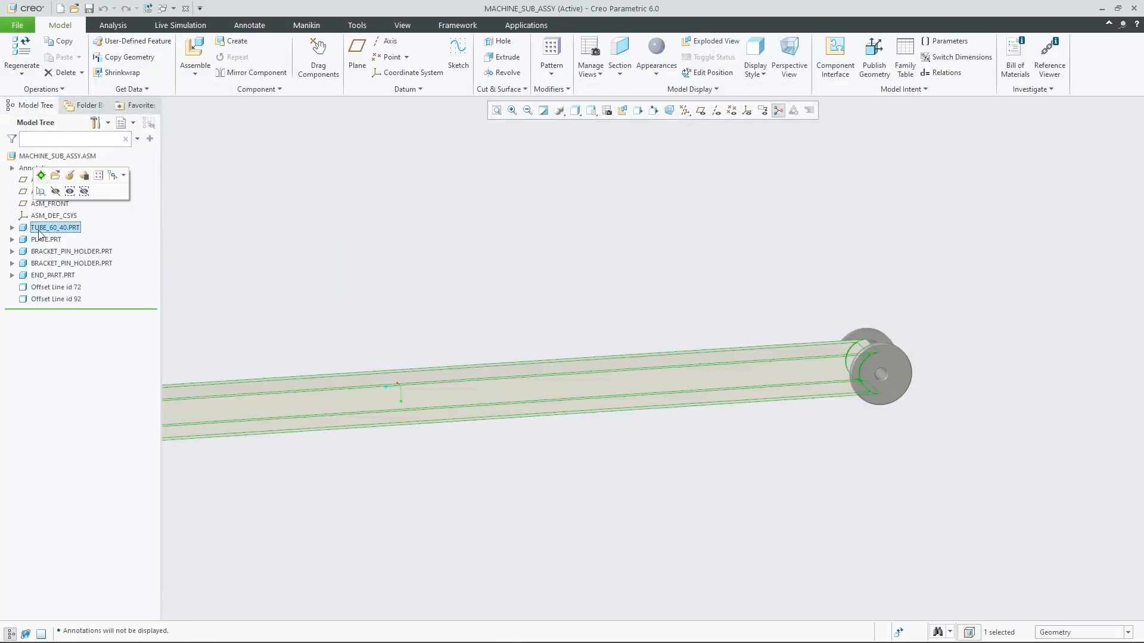
left_click(276, 214)
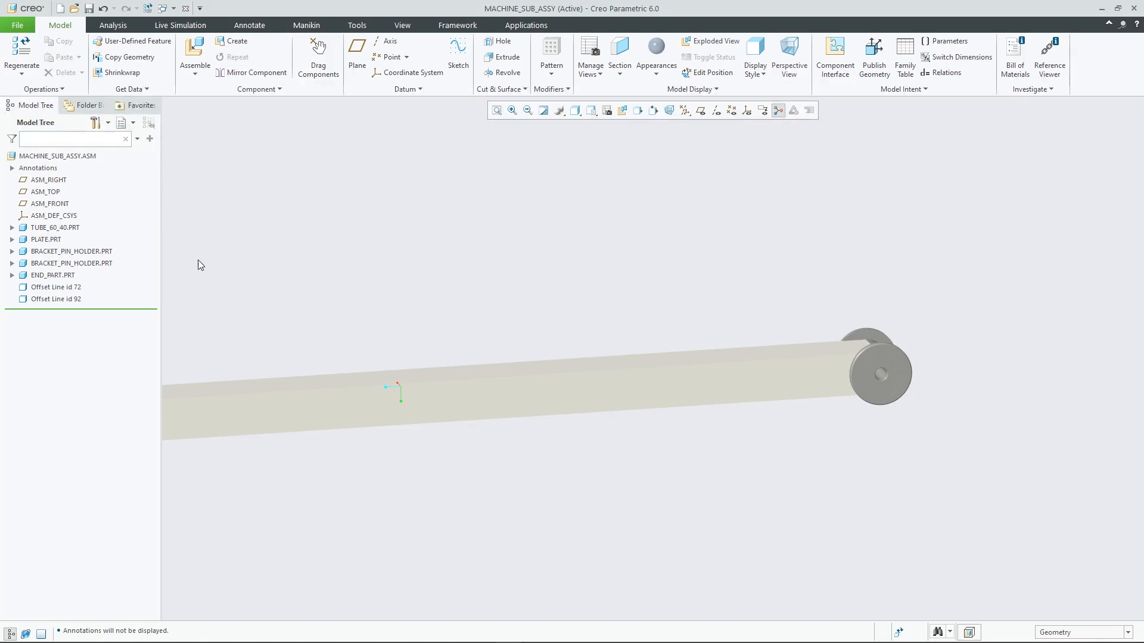
middle_click_drag(556, 355, 708, 312)
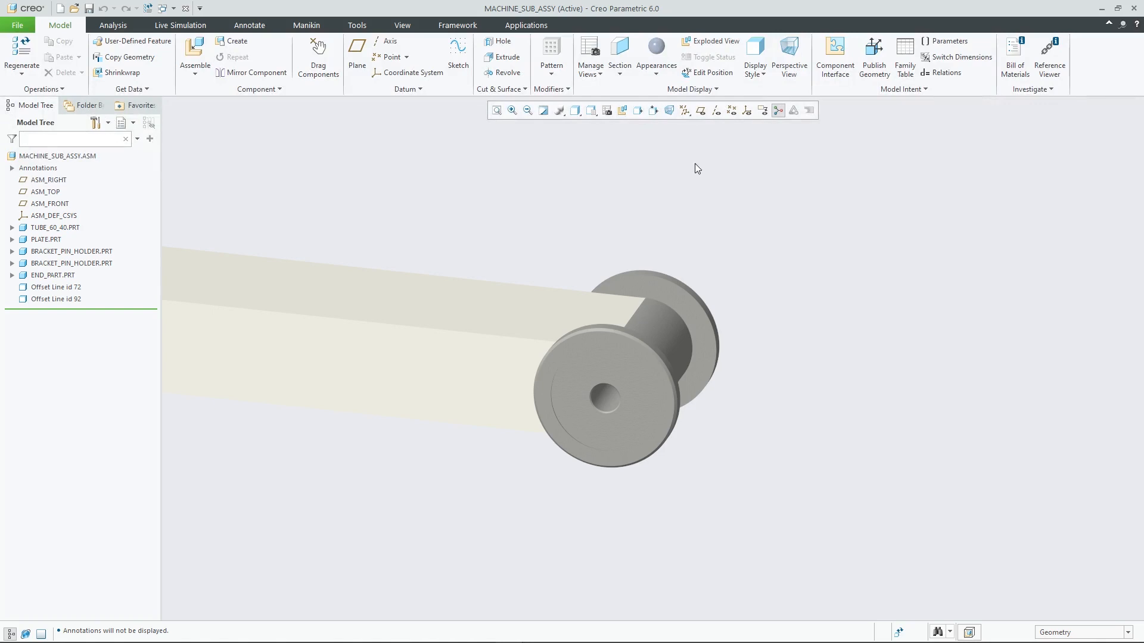
left_click(718, 40)
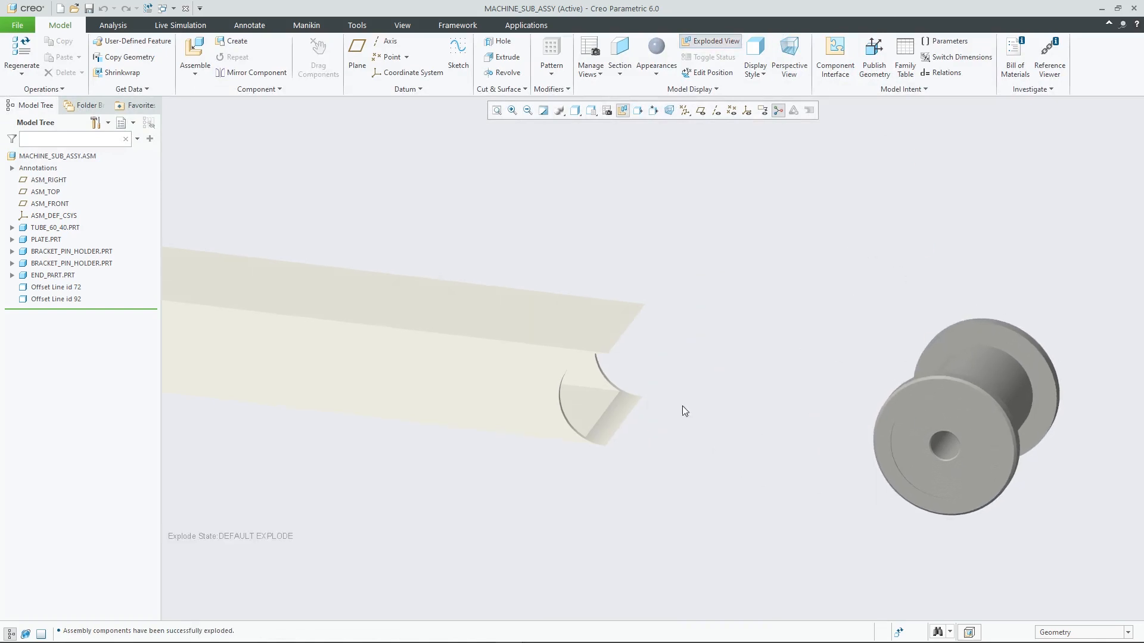
left_click(718, 40)
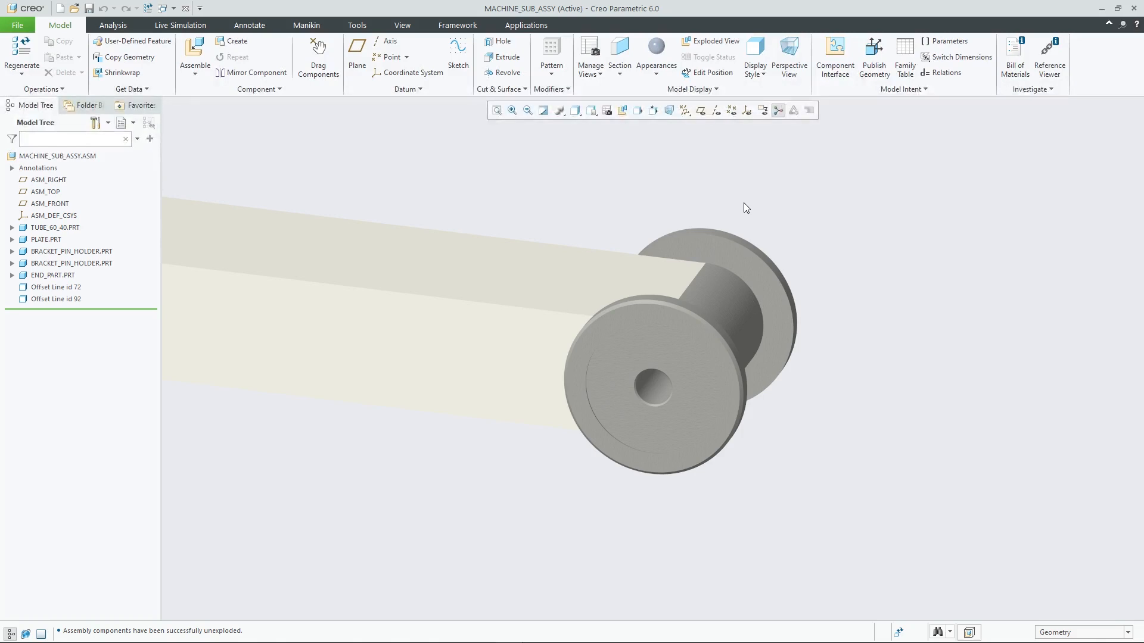
Start a Boolean operation from the component operations with the operation type Merge
left_click(112, 25)
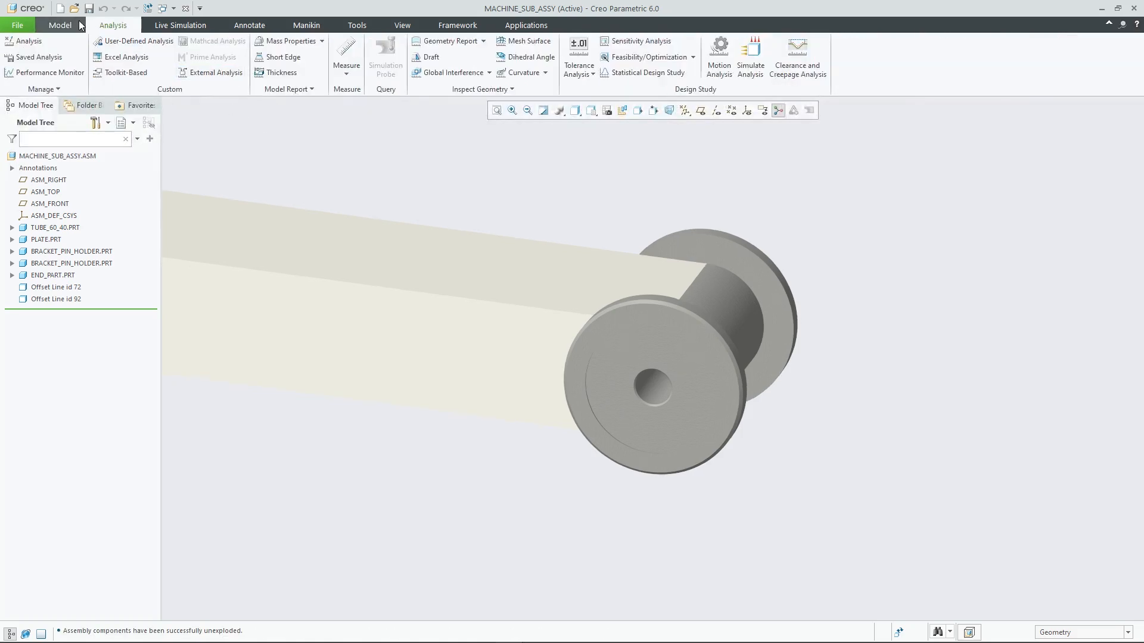
left_click(60, 25)
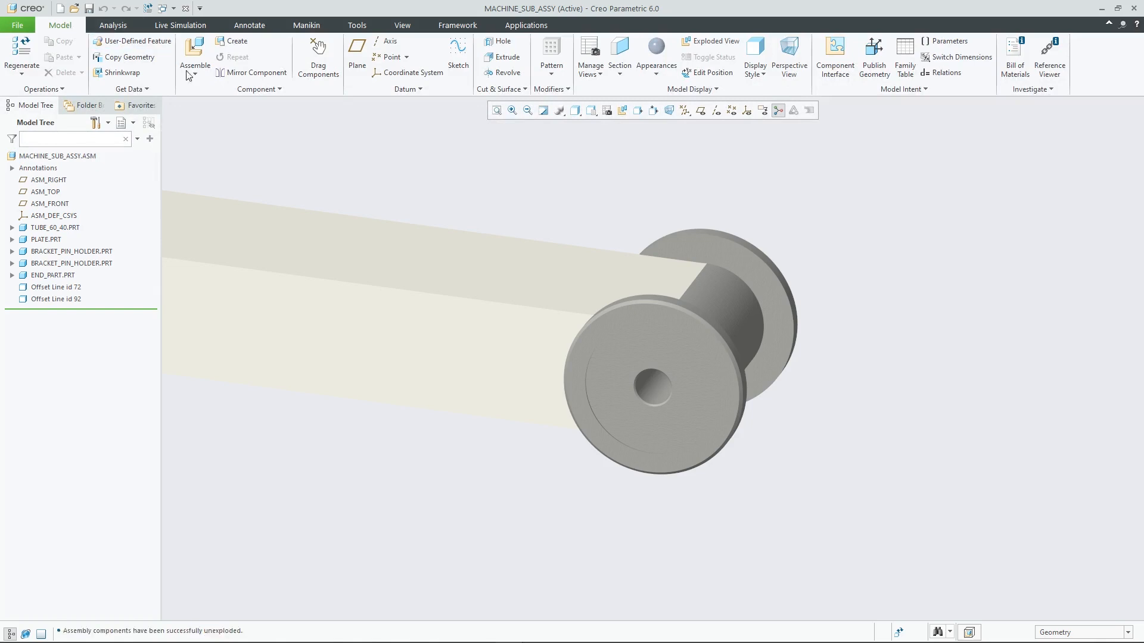
left_click(277, 92)
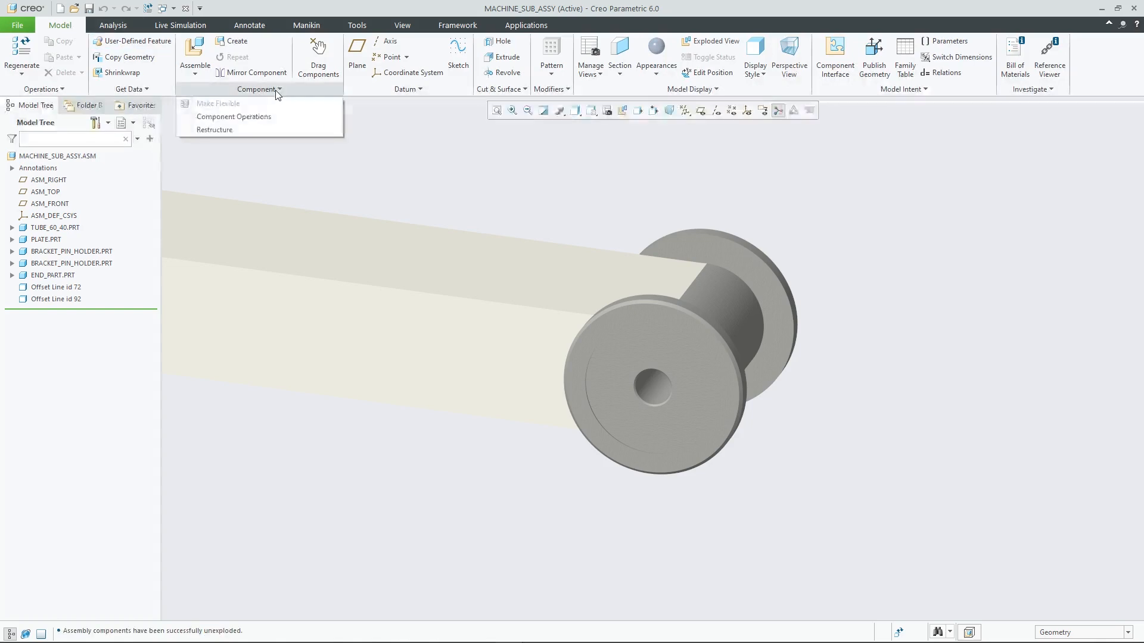
left_click(219, 117)
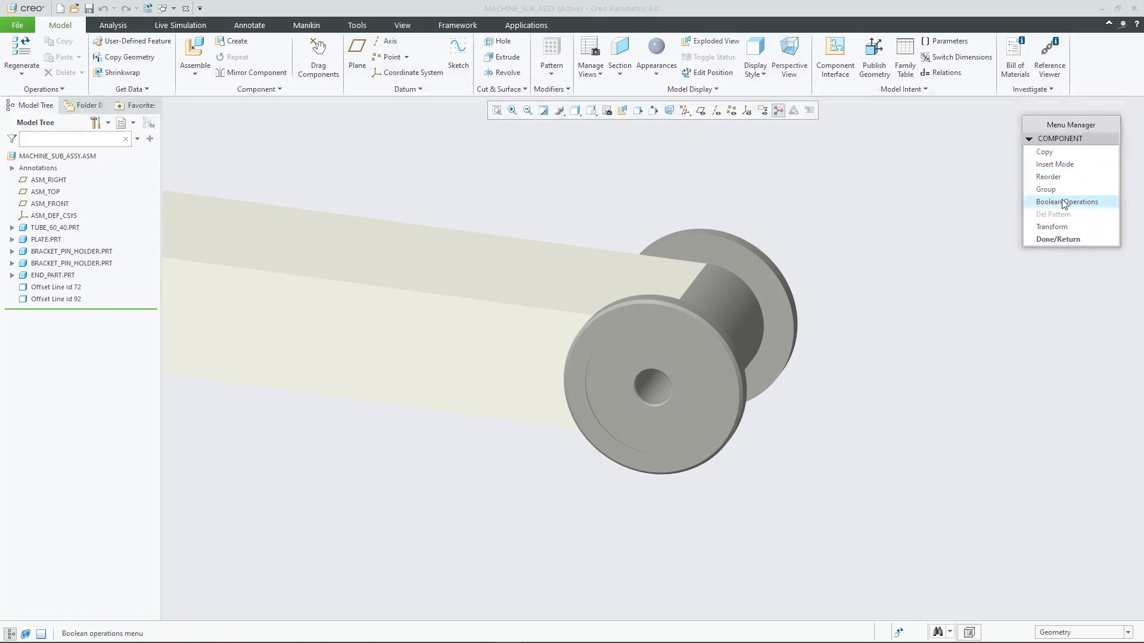
left_click(1081, 201)
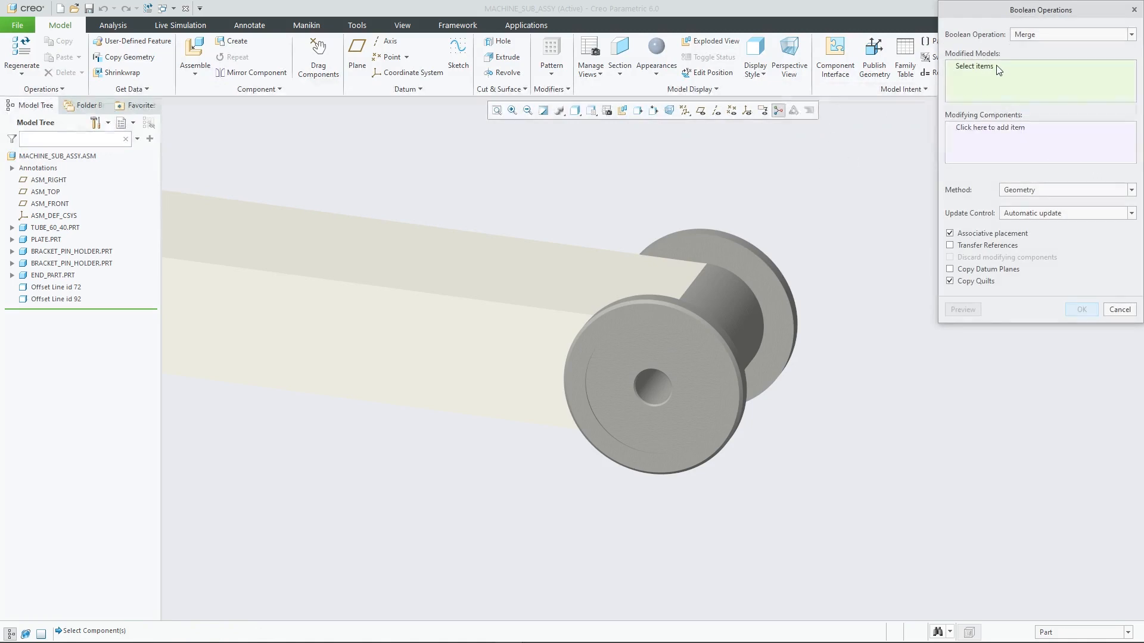
left_click(1113, 34)
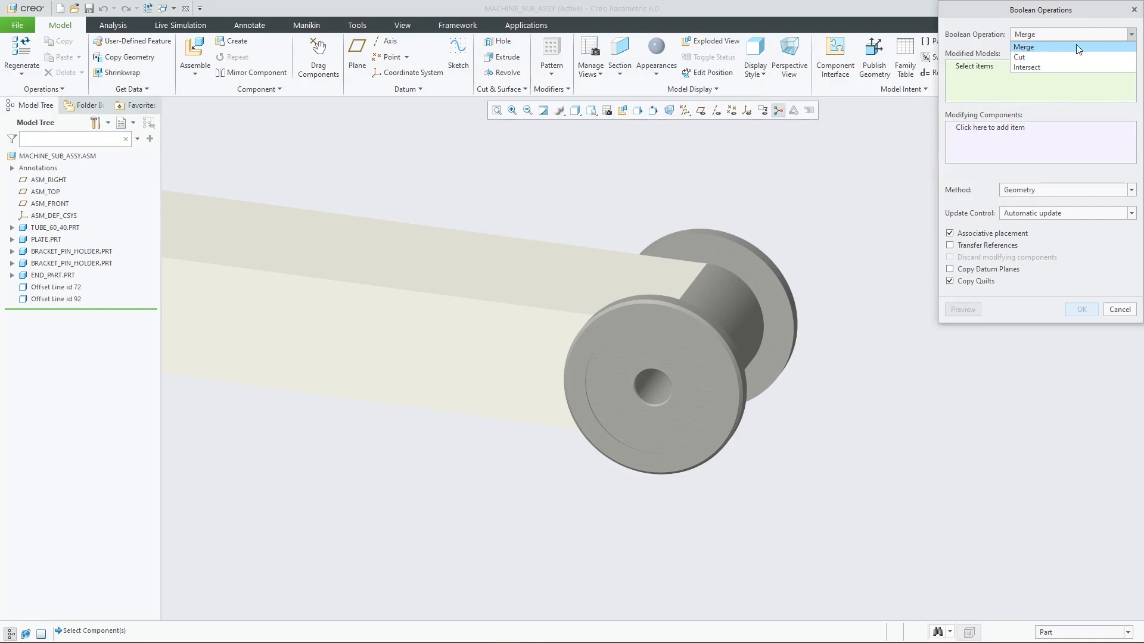
left_click(1057, 47)
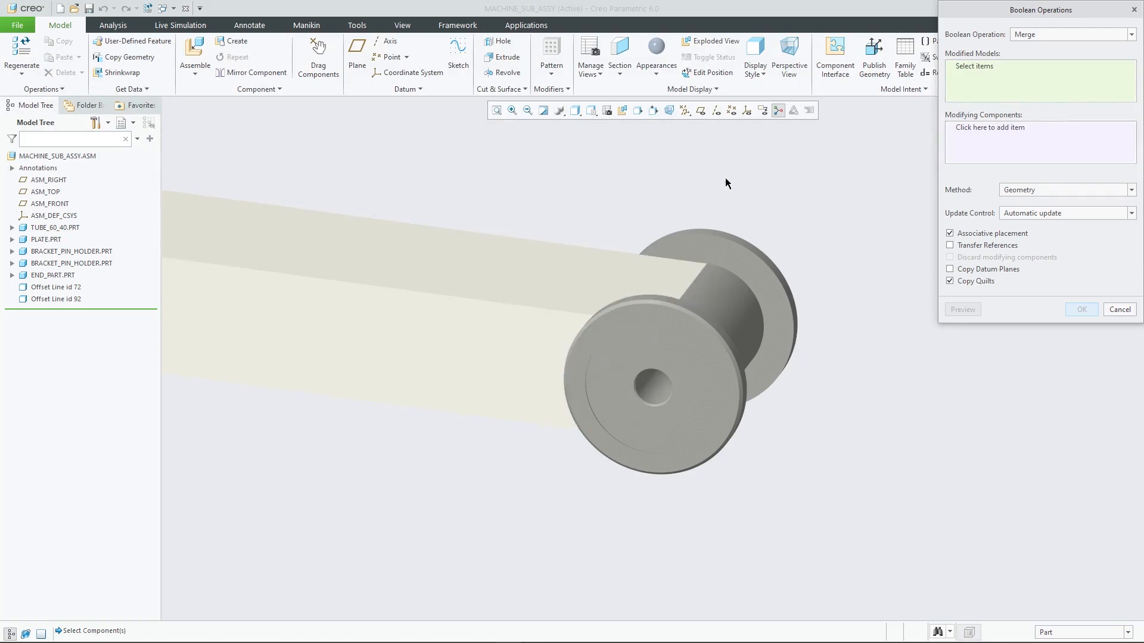
Choose TUBE_60_40.PRT as the modified model and END_PART.PRT and PLATE.PRT as the modifying components
left_click(616, 273)
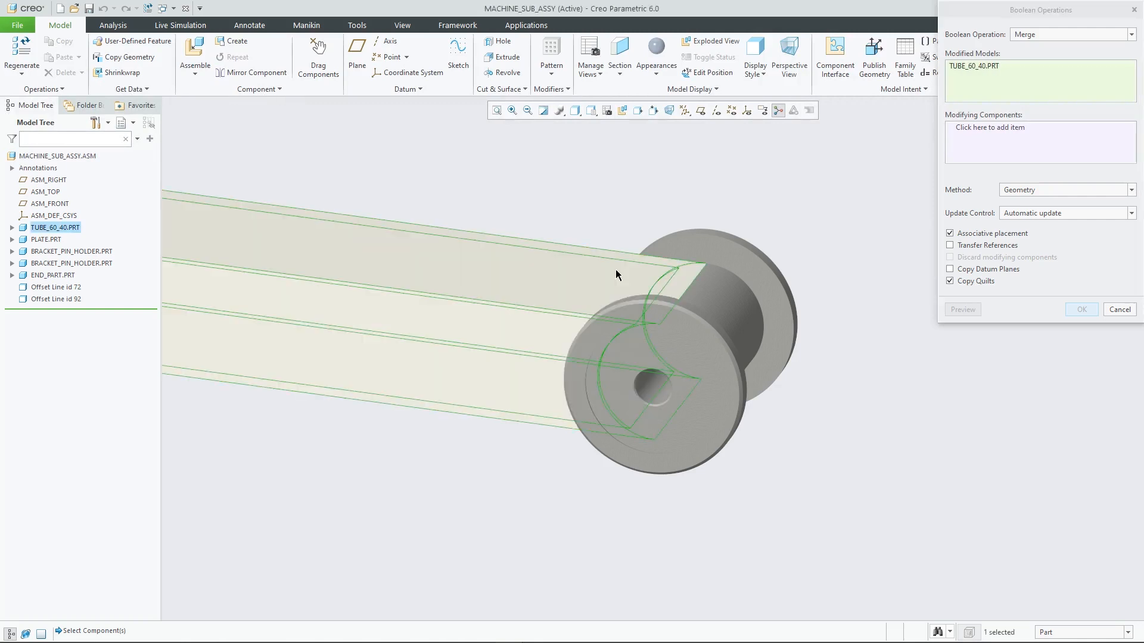
left_click(1004, 129)
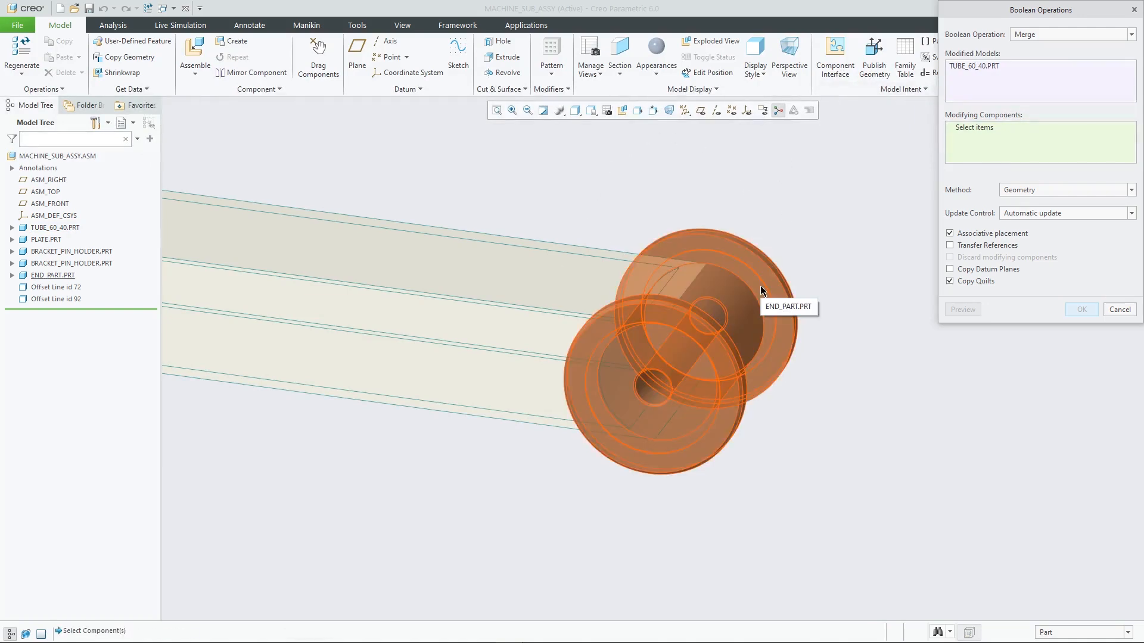
left_click(643, 366)
scroll(860, 373, "down", 2)
scroll(864, 366, "down", 3)
scroll(513, 340, "up", 2)
scroll(333, 297, "up", 2)
scroll(399, 271, "up", 2)
scroll(309, 256, "up", 5)
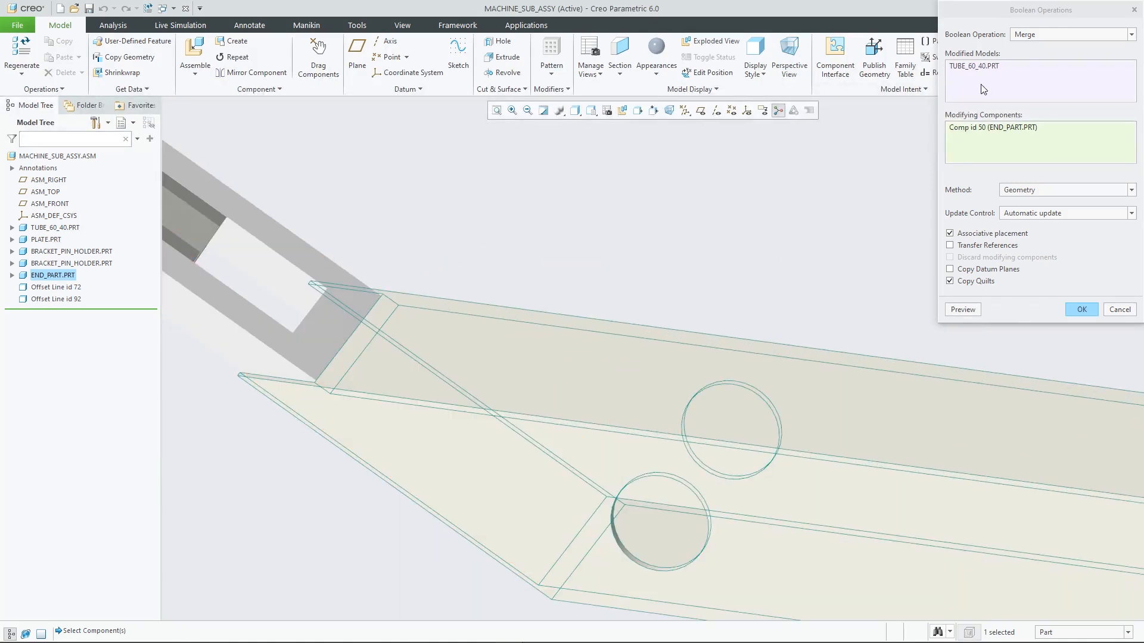
left_click(322, 268)
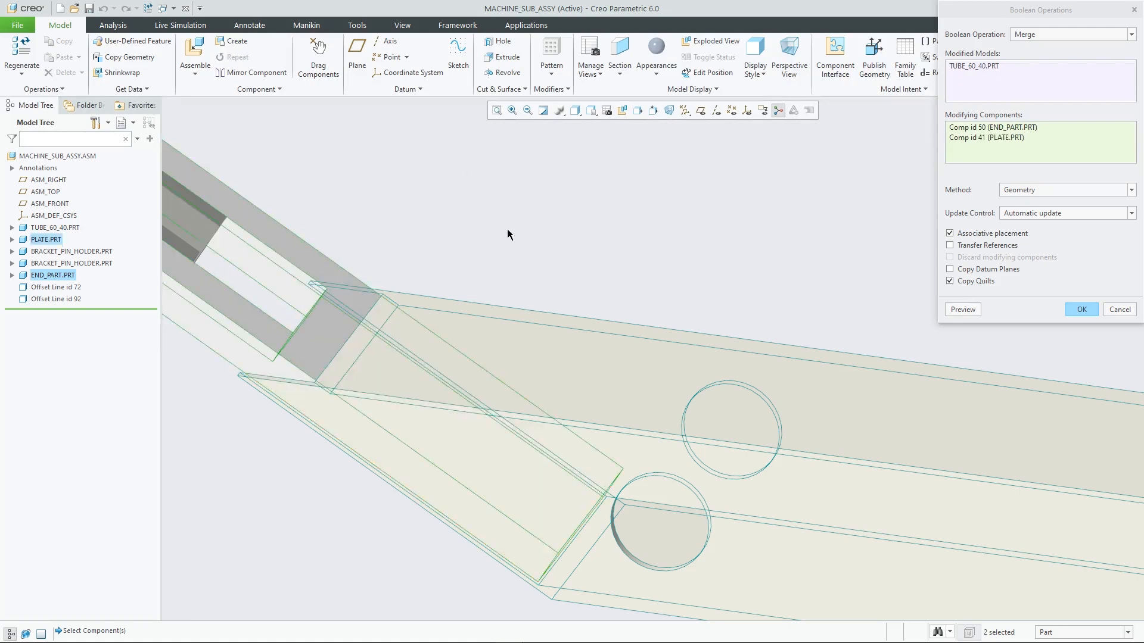
Preview and apply the merge using the Geometry method and Automatic update, and finish the component operations
scroll(536, 202, "down", 4)
scroll(707, 383, "up", 5)
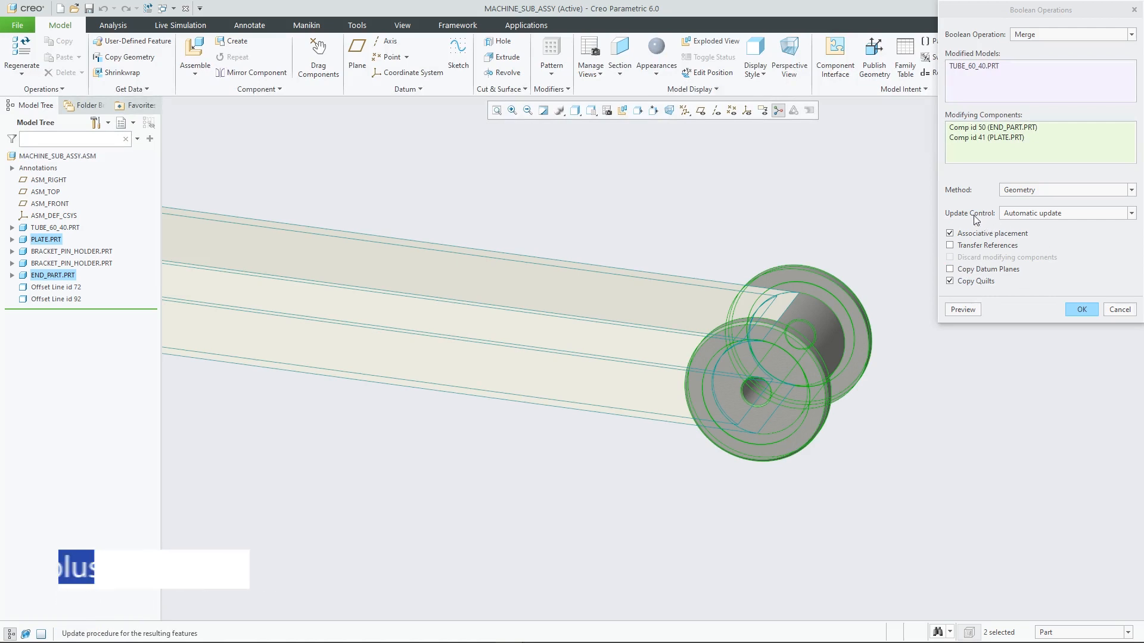
left_click(1042, 212)
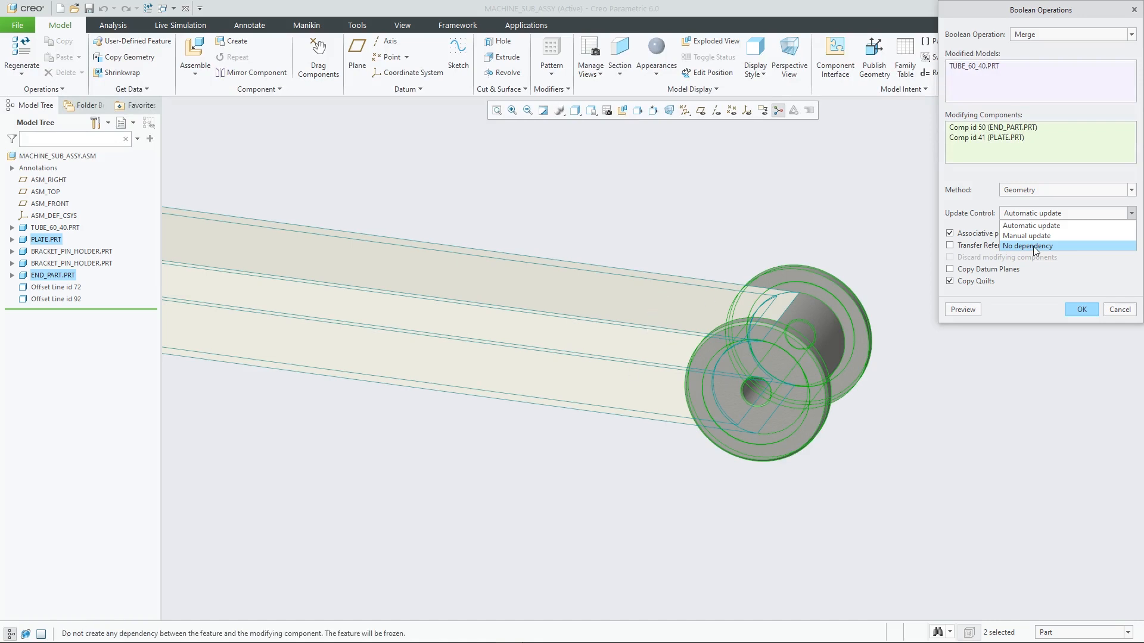
left_click(1115, 226)
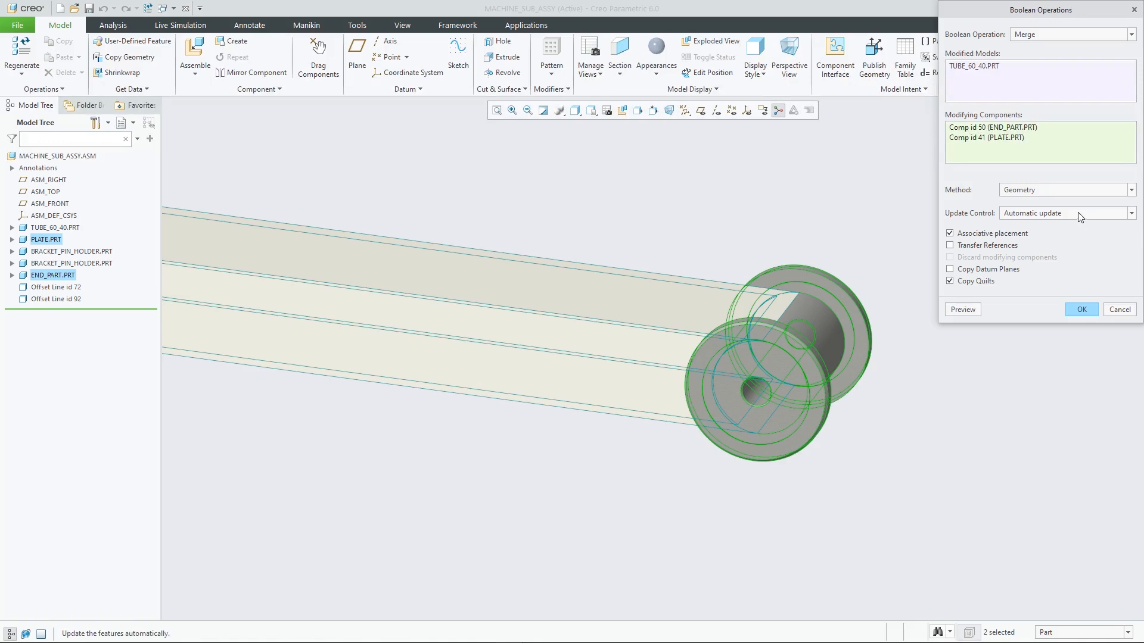
left_click(1073, 189)
left_click(994, 180)
left_click(962, 310)
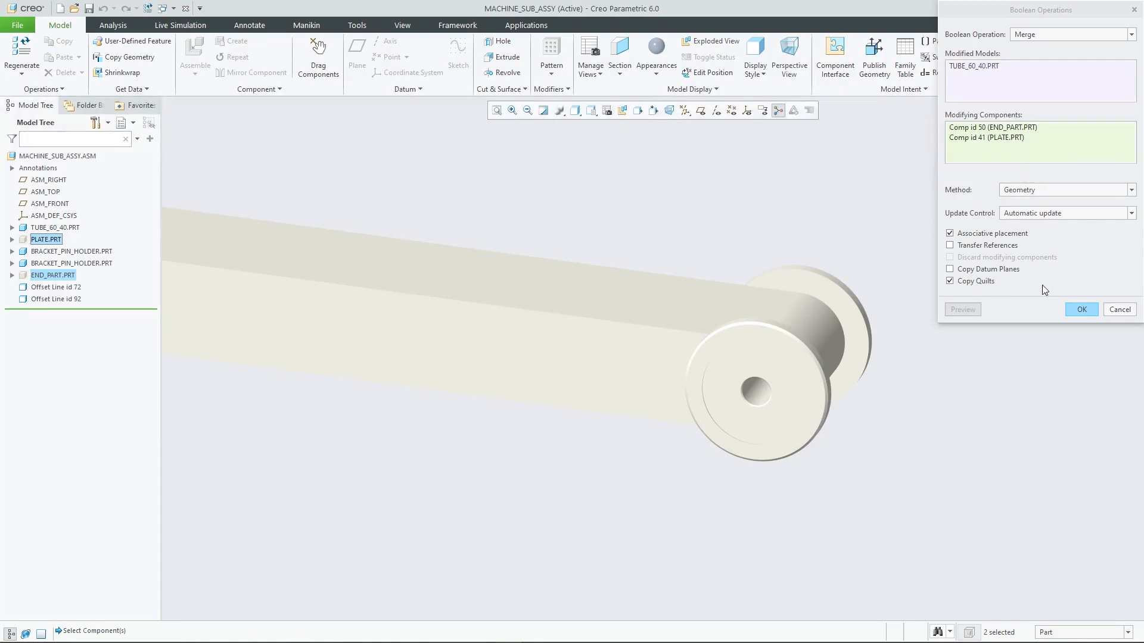
left_click(1082, 307)
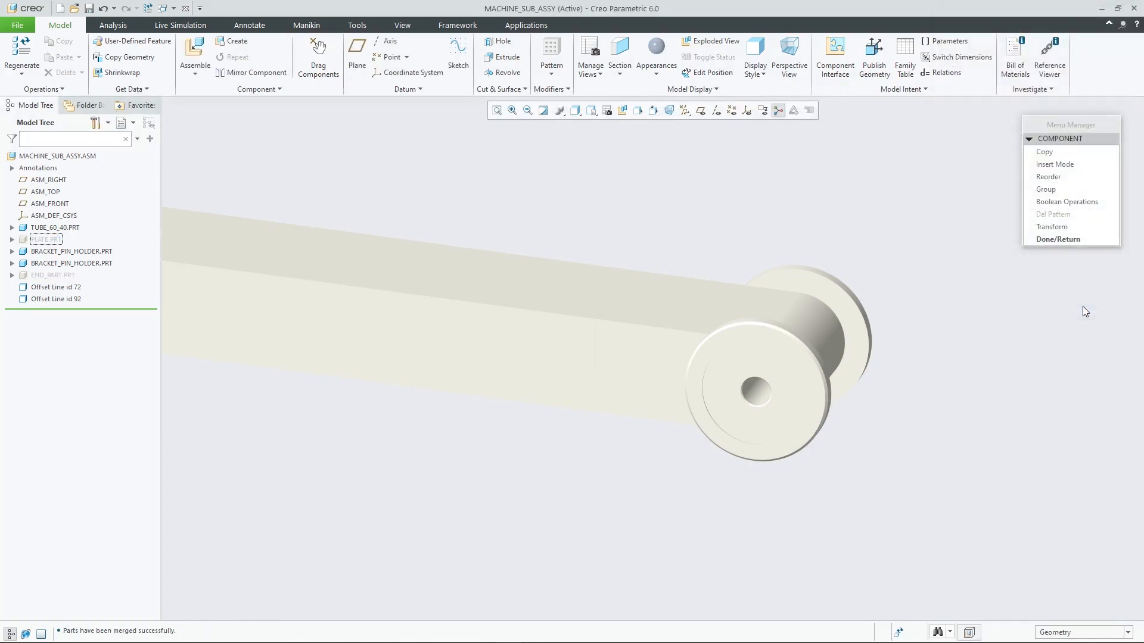
left_click(1070, 238)
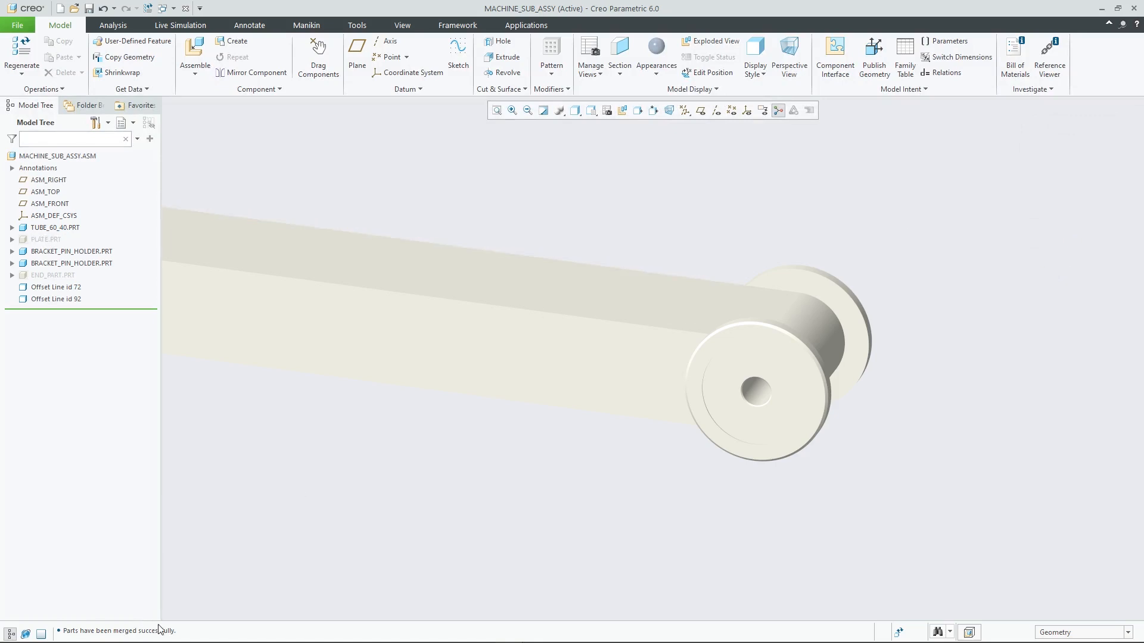
Open TUBE_60_40.PRT from the assembly in its own window
left_click_drag(179, 631, 63, 628)
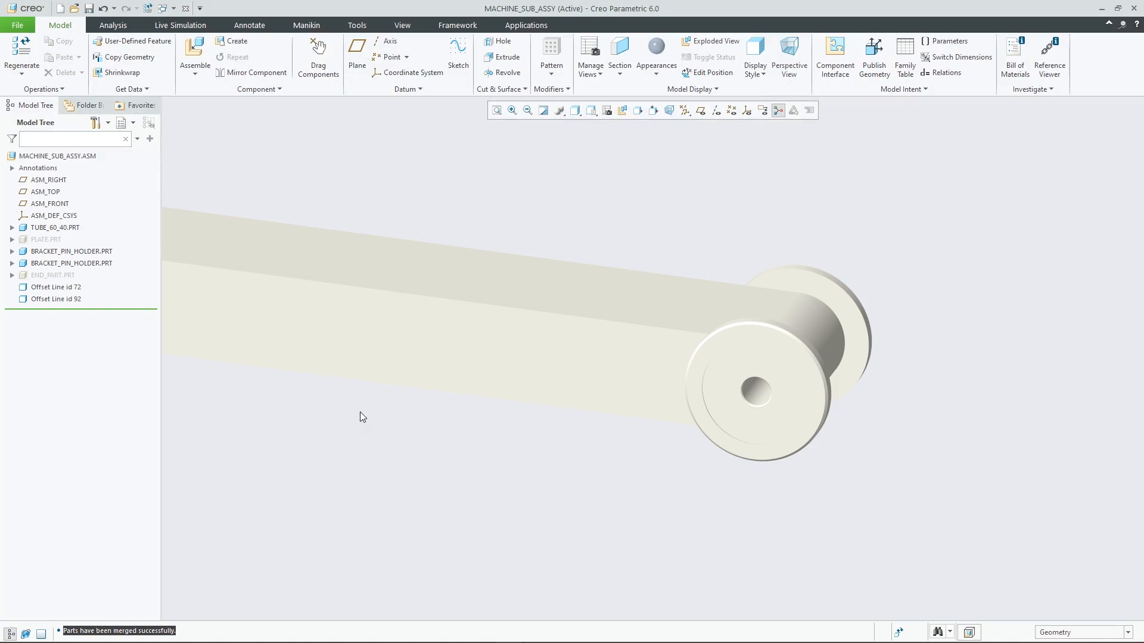
left_click(61, 229)
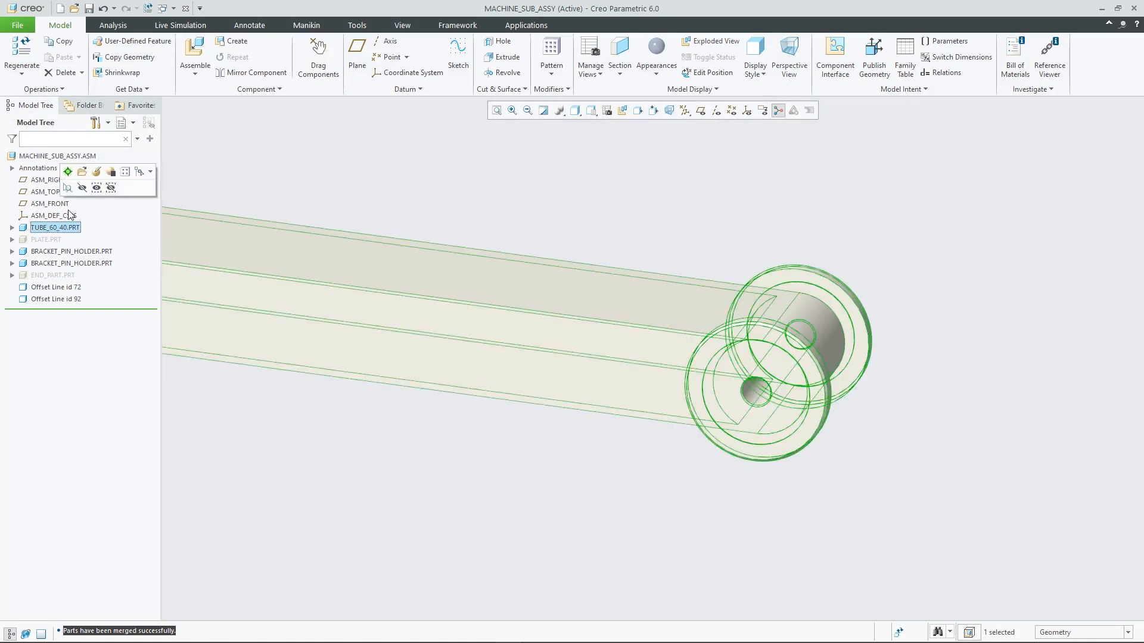
left_click(82, 174)
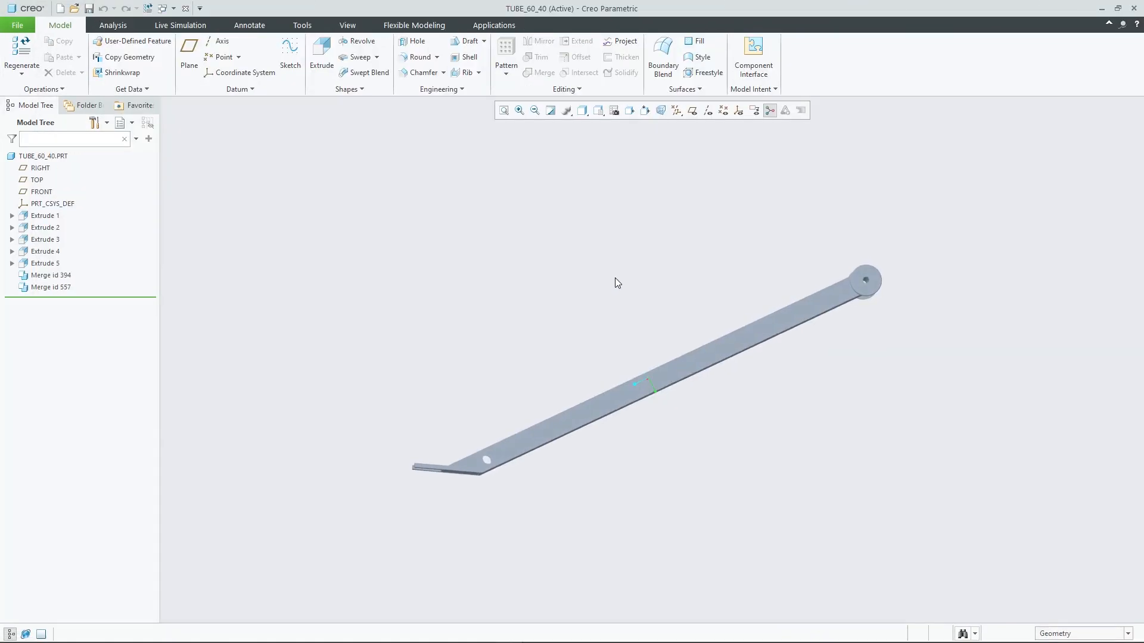
Examine both ends of the merged tube and highlight its two Merge features on the model
scroll(905, 286, "up", 5)
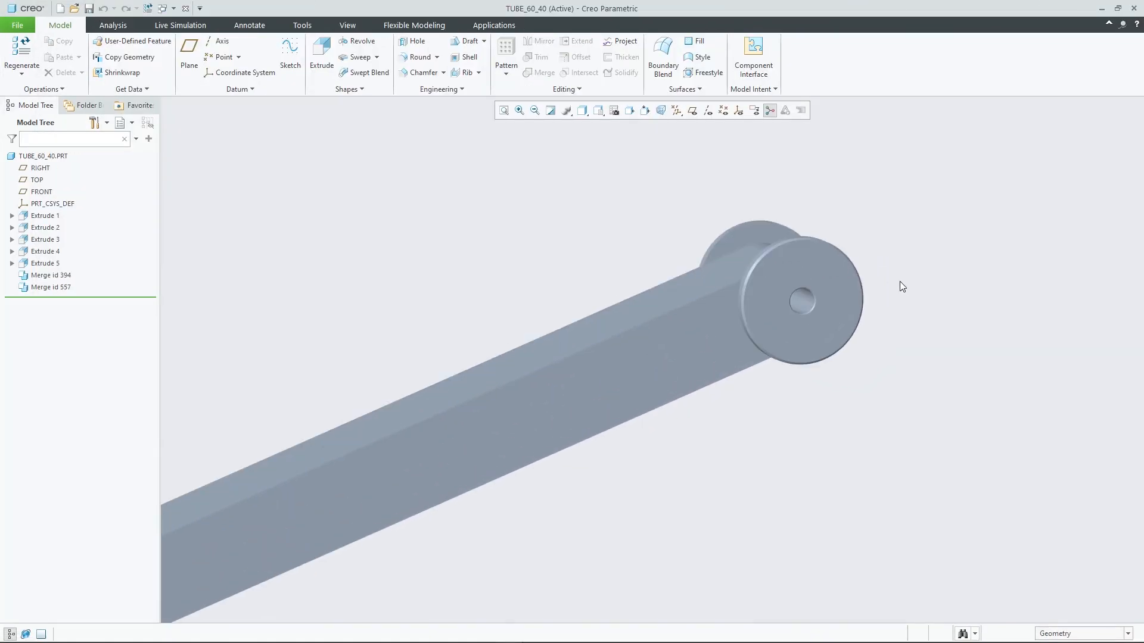
middle_click_drag(822, 271, 68, 284)
left_click(416, 315)
left_click(226, 249)
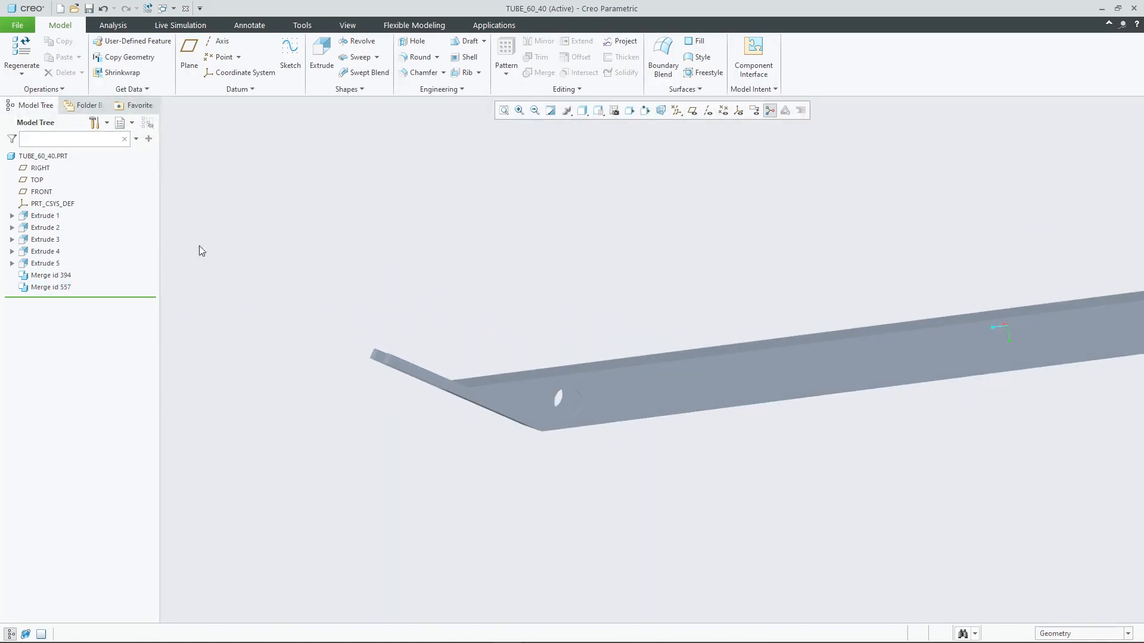
left_click(68, 278)
left_click(64, 288)
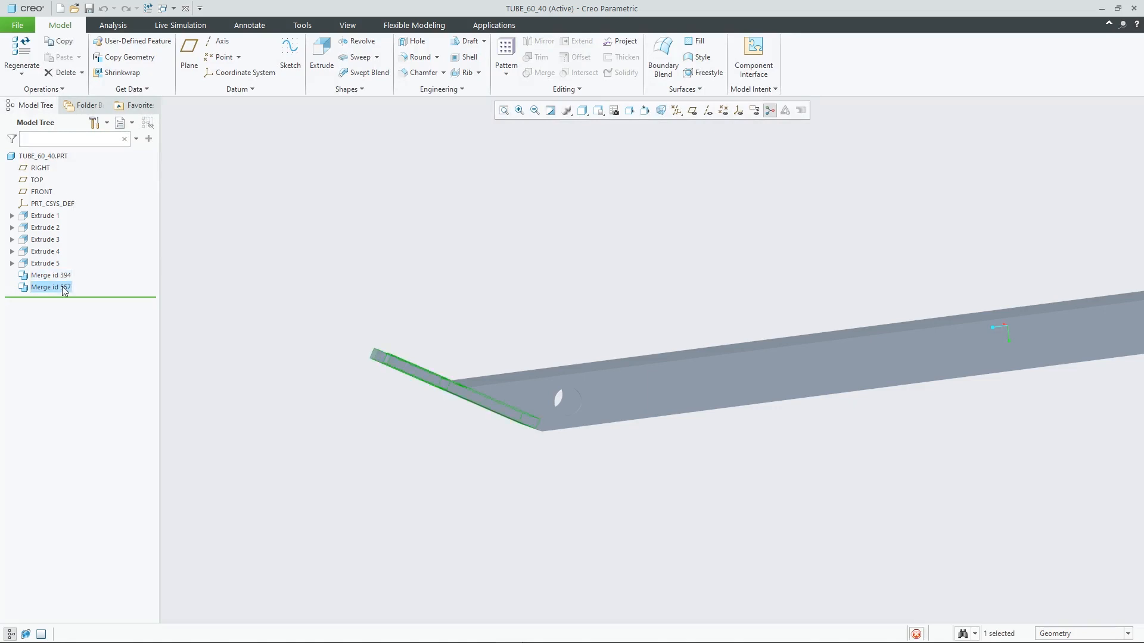
left_click(61, 278)
left_click(62, 288)
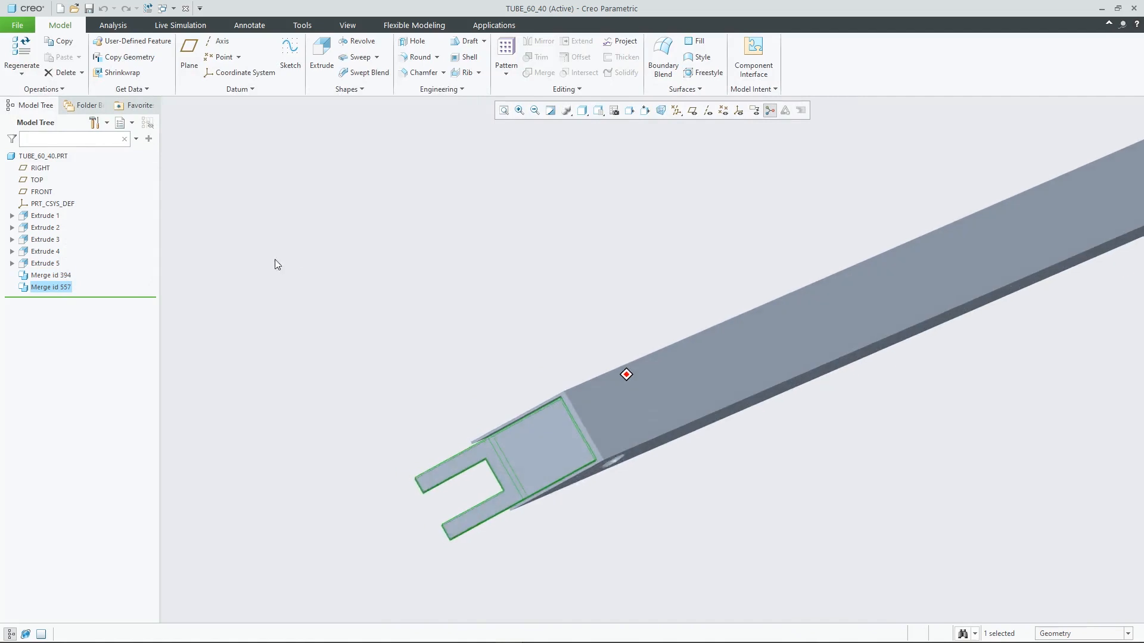